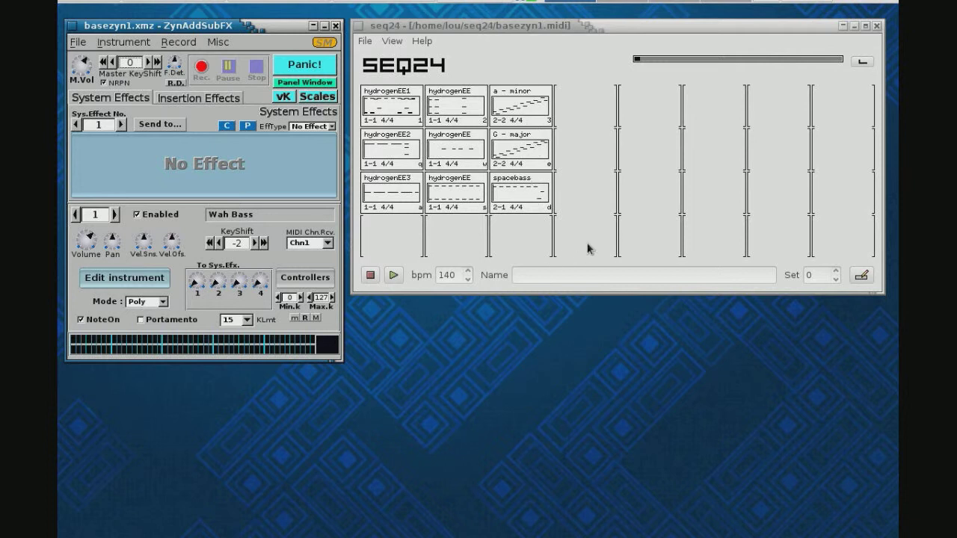
- Confirm the spacebass pattern stays on MIDI channel 1, then close its editor
{"action": "right_click", "coordinate": [525, 197]}
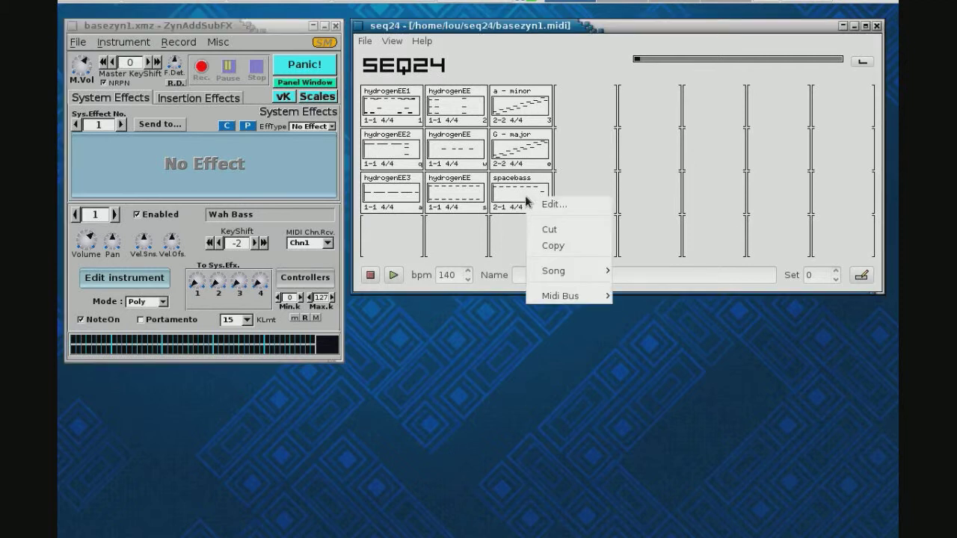
{"action": "right_click", "coordinate": [516, 196]}
{"action": "right_click", "coordinate": [512, 193]}
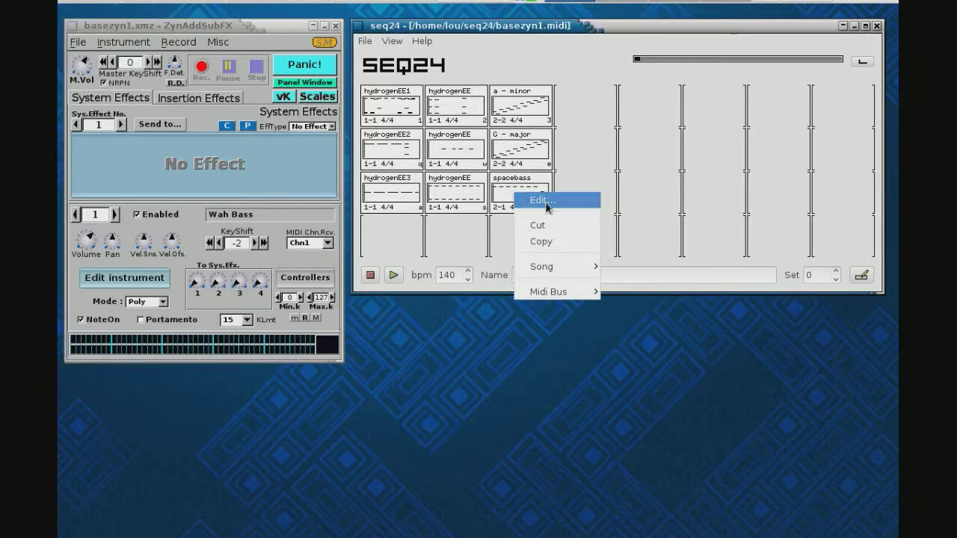
{"action": "left_click", "coordinate": [544, 202]}
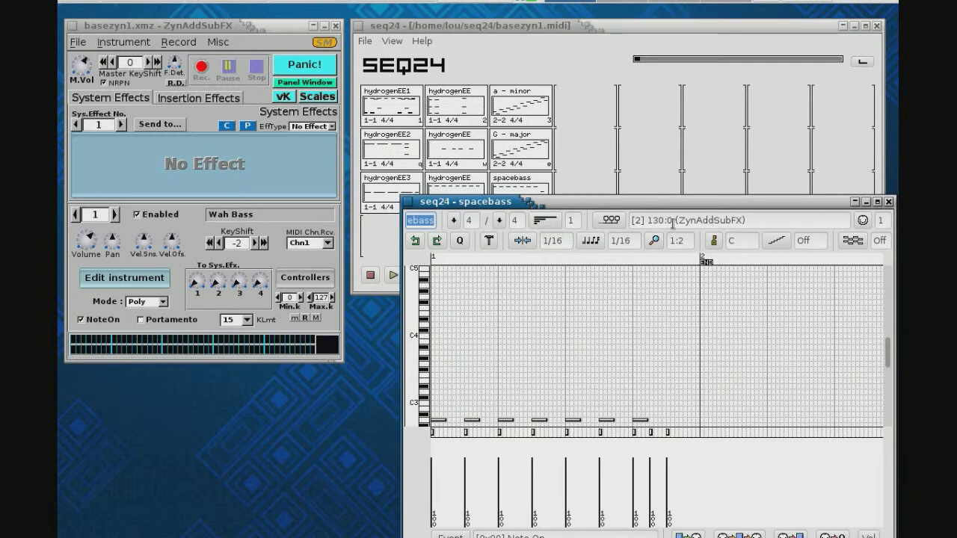
{"action": "left_click_drag", "start_coordinate": [814, 202], "coordinate": [694, 203]}
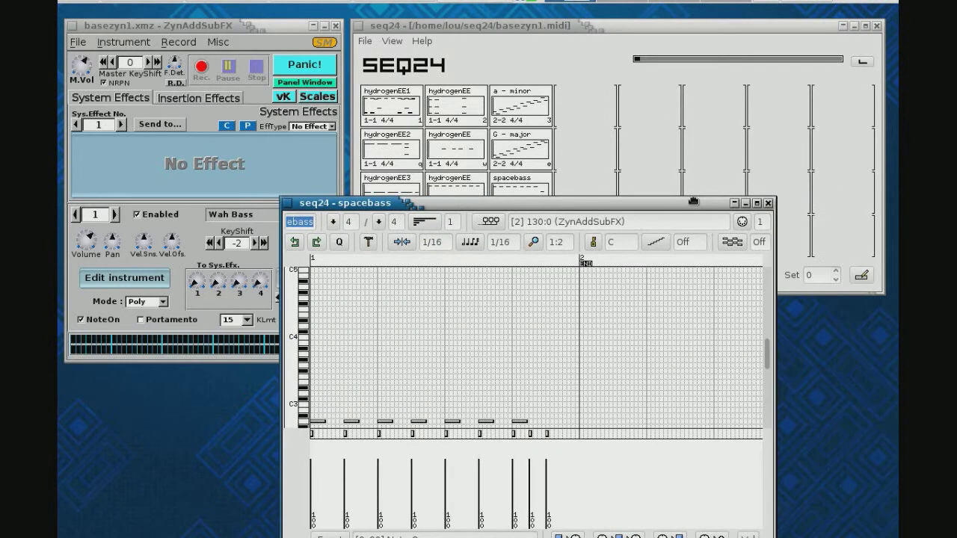
{"action": "left_click", "coordinate": [741, 220]}
{"action": "left_click", "coordinate": [757, 234]}
{"action": "left_click_drag", "start_coordinate": [681, 202], "coordinate": [733, 148]}
{"action": "left_click", "coordinate": [191, 218]}
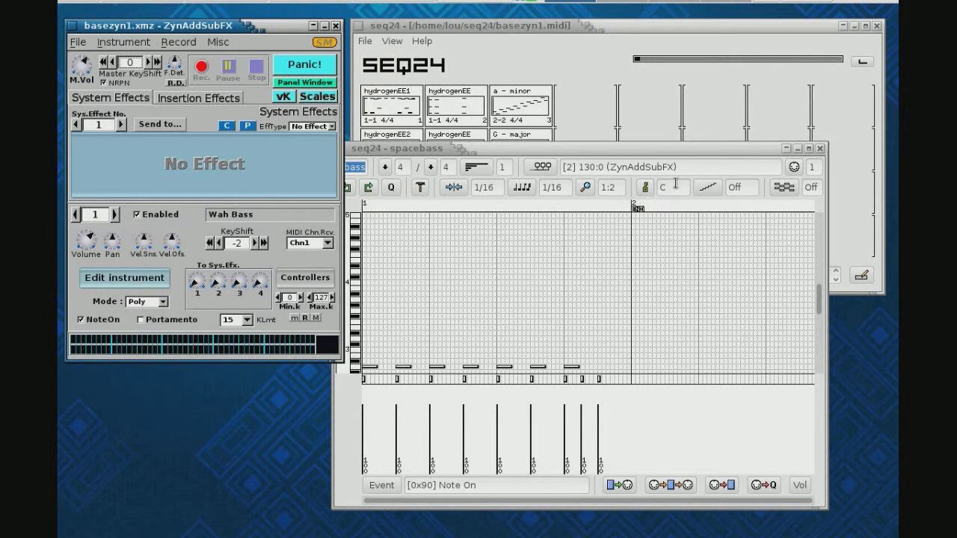
{"action": "left_click", "coordinate": [820, 149]}
- Switch ZynAddSubFX to part 2, keep a - minor on MIDI channel 2, and close its editor
{"action": "right_click", "coordinate": [525, 109]}
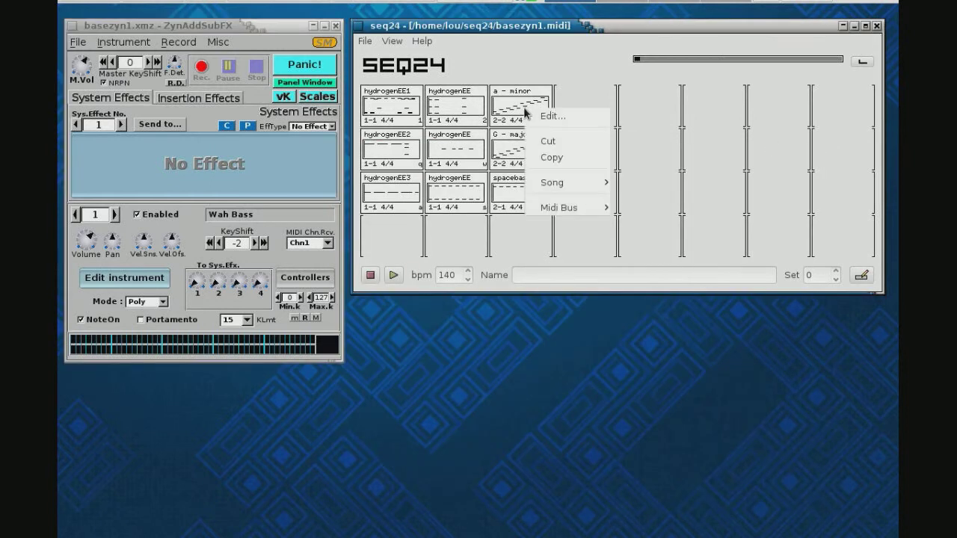
{"action": "left_click", "coordinate": [550, 117]}
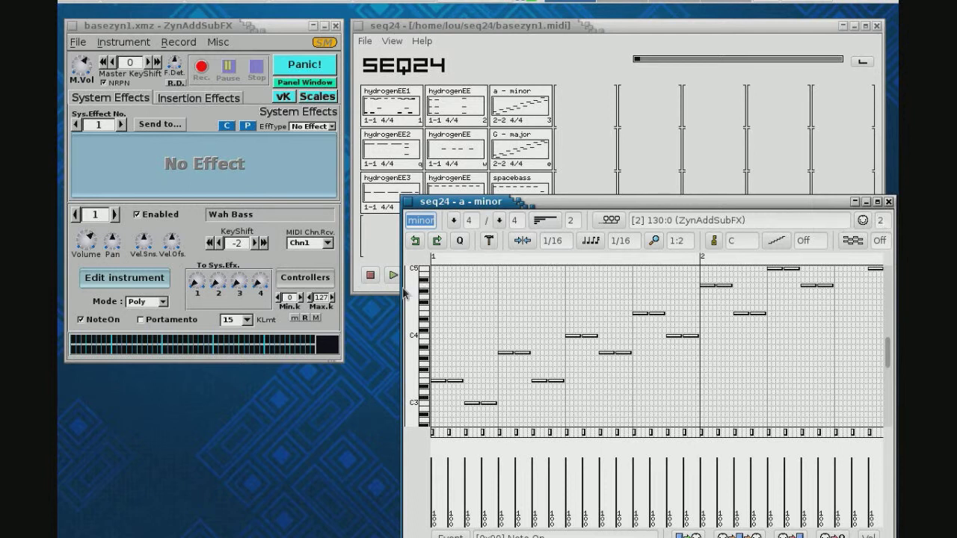
{"action": "left_click", "coordinate": [114, 215]}
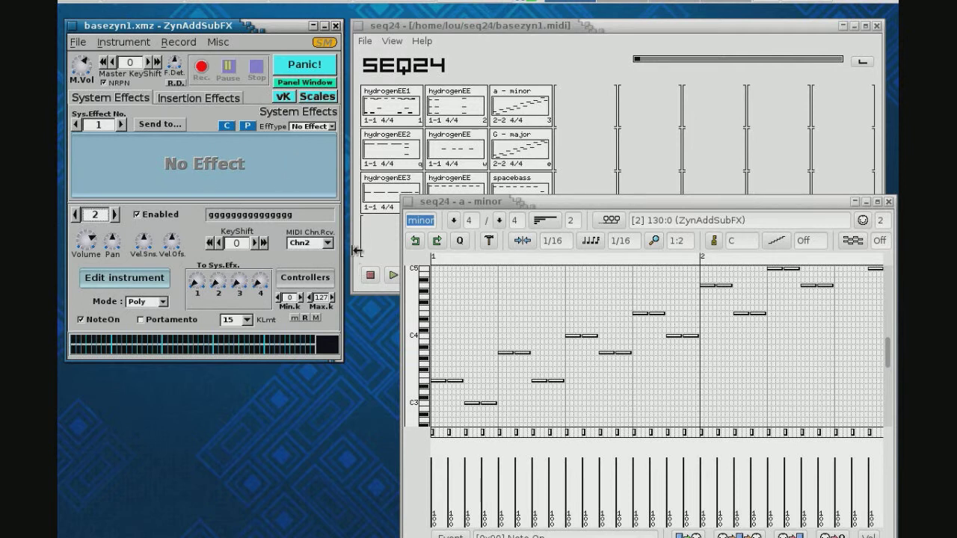
{"action": "left_click", "coordinate": [863, 219]}
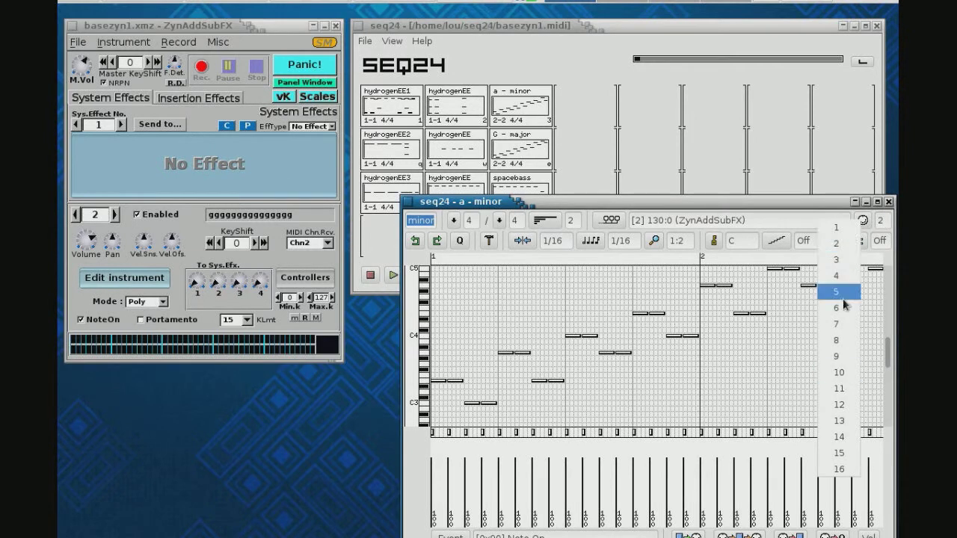
{"action": "left_click", "coordinate": [837, 243]}
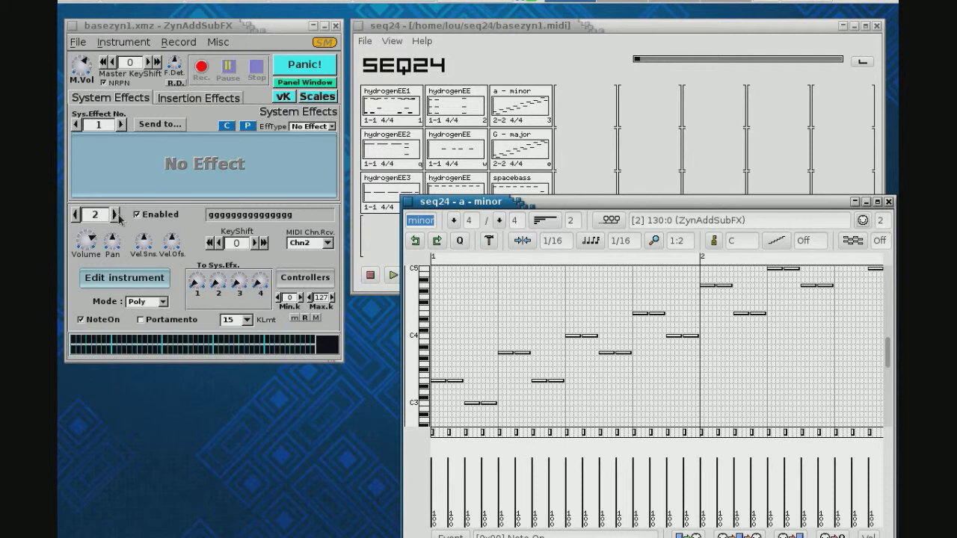
{"action": "left_click", "coordinate": [888, 202]}
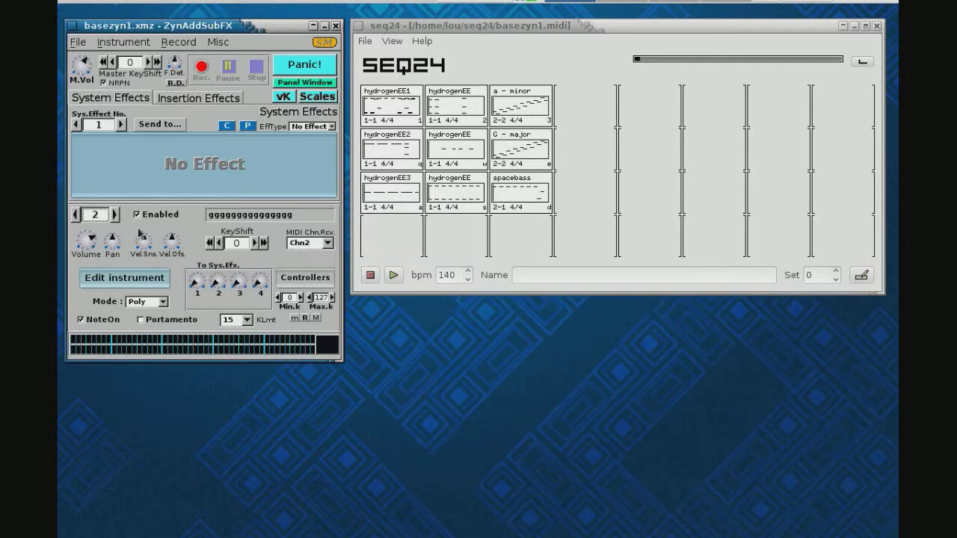
- Return ZynAddSubFX to part 1 (Wah Bass), arm spacebass, start playback, and open the instrument editor
{"action": "left_click", "coordinate": [75, 215]}
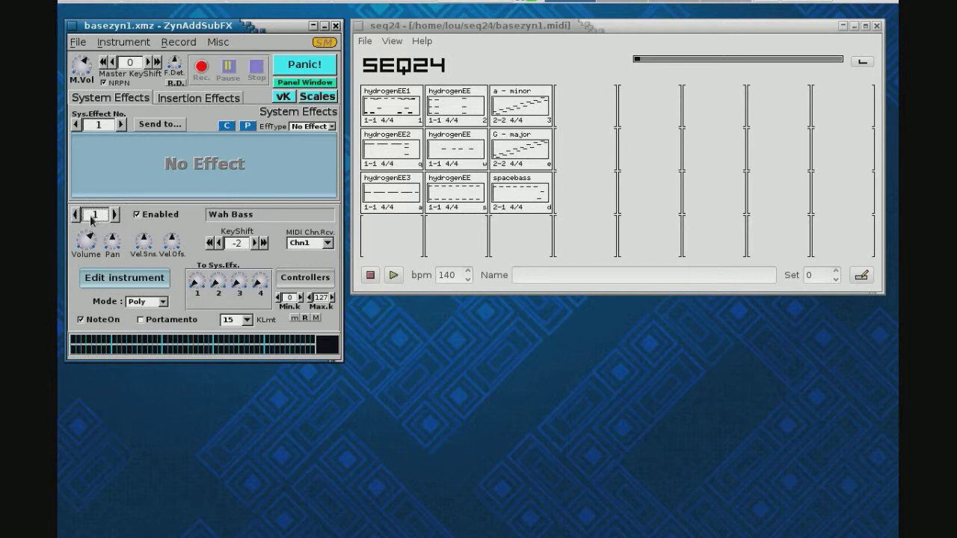
{"action": "left_click", "coordinate": [520, 198]}
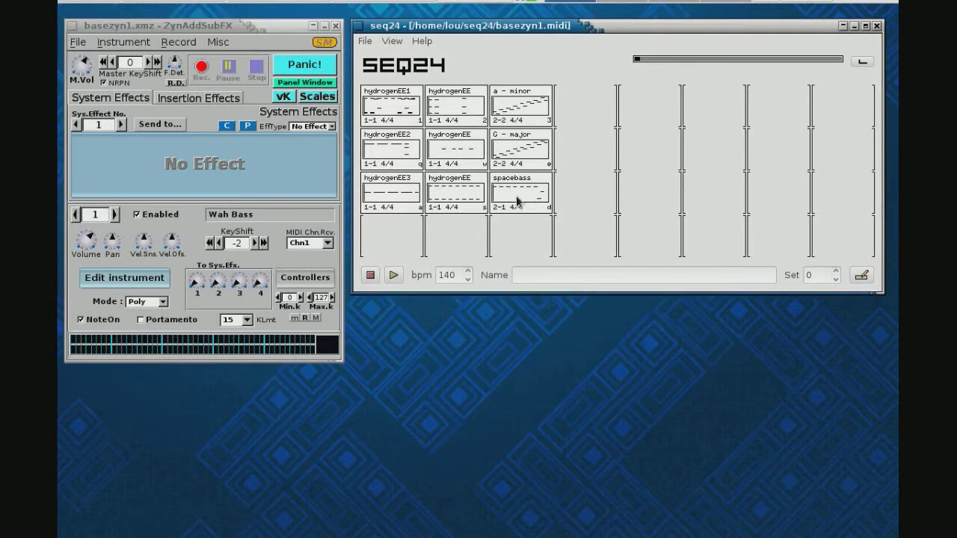
{"action": "left_click", "coordinate": [392, 275]}
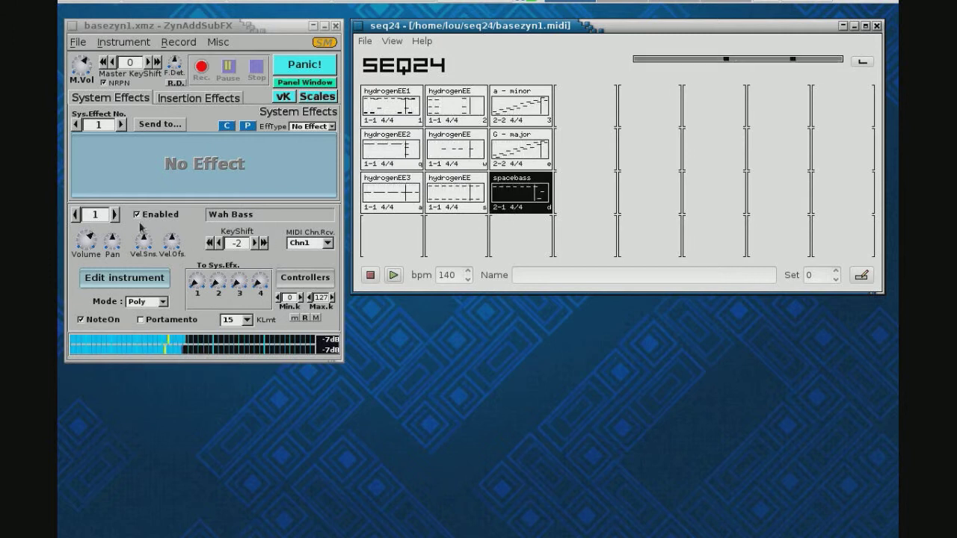
{"action": "left_click", "coordinate": [128, 281]}
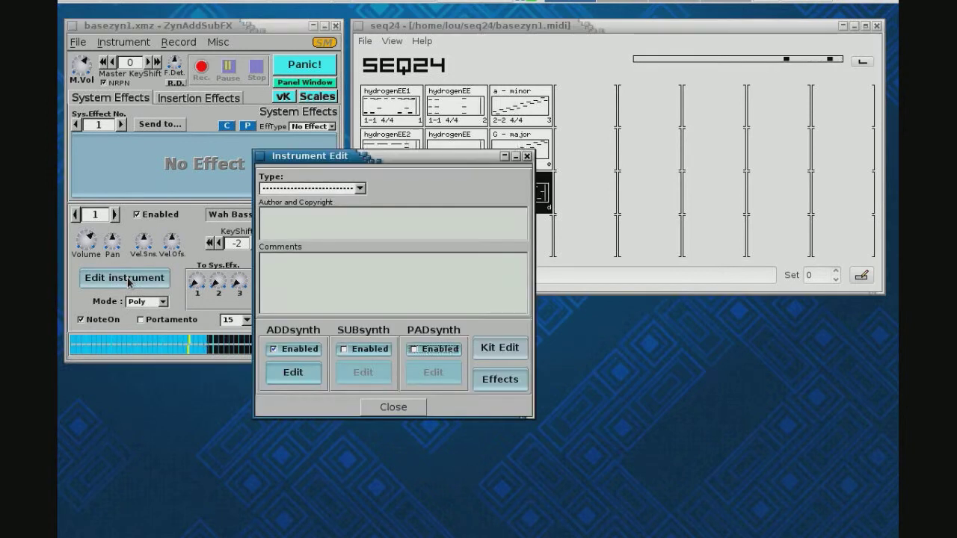
- Open Wah Bass's ADsynth global parameters, try several filter cutoffs, and set the volume to 22
{"action": "left_click", "coordinate": [293, 373]}
{"action": "left_click_drag", "start_coordinate": [628, 276], "coordinate": [330, 190]}
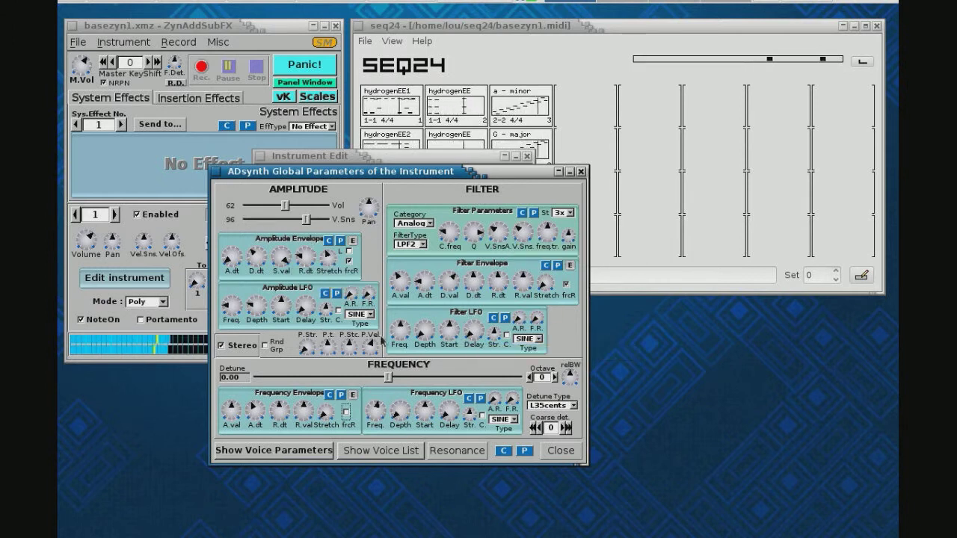
{"action": "left_click_drag", "start_coordinate": [394, 173], "coordinate": [375, 195]}
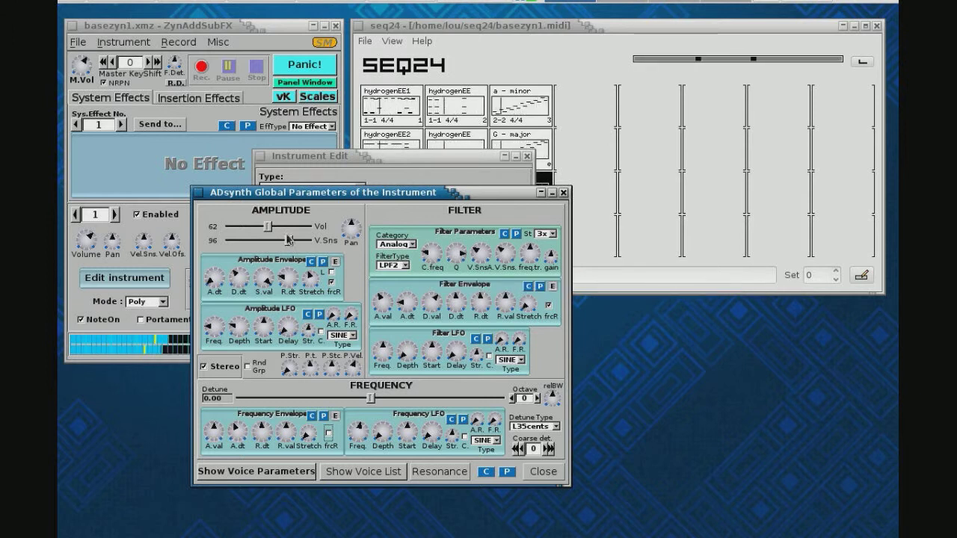
{"action": "left_click_drag", "start_coordinate": [268, 230], "coordinate": [271, 229]}
{"action": "left_click_drag", "start_coordinate": [428, 256], "coordinate": [423, 217]}
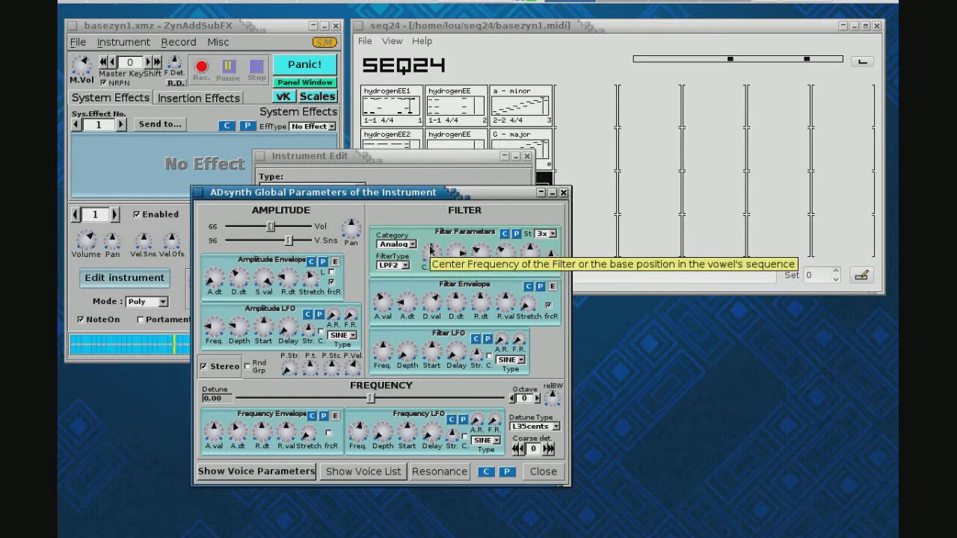
{"action": "left_click_drag", "start_coordinate": [428, 254], "coordinate": [431, 278]}
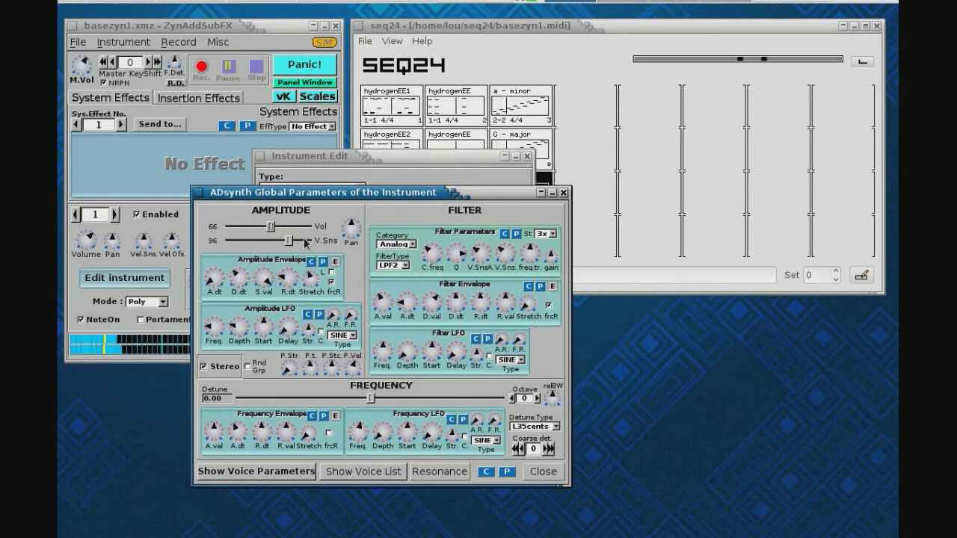
{"action": "left_click_drag", "start_coordinate": [271, 230], "coordinate": [249, 236]}
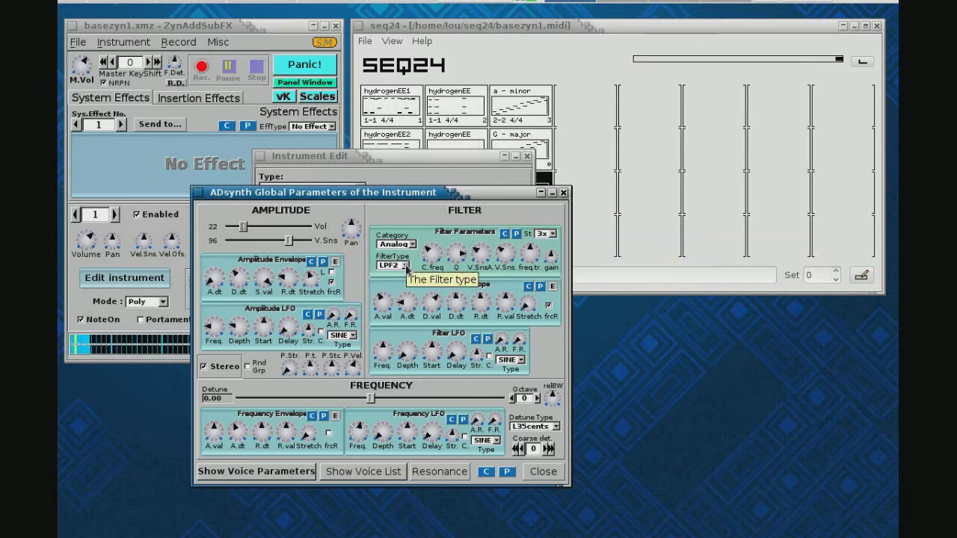
- Try 2x filter stages, raise the volume to 89, and lower the cutoff to 18.65
{"action": "left_click", "coordinate": [553, 233]}
{"action": "left_click", "coordinate": [543, 227]}
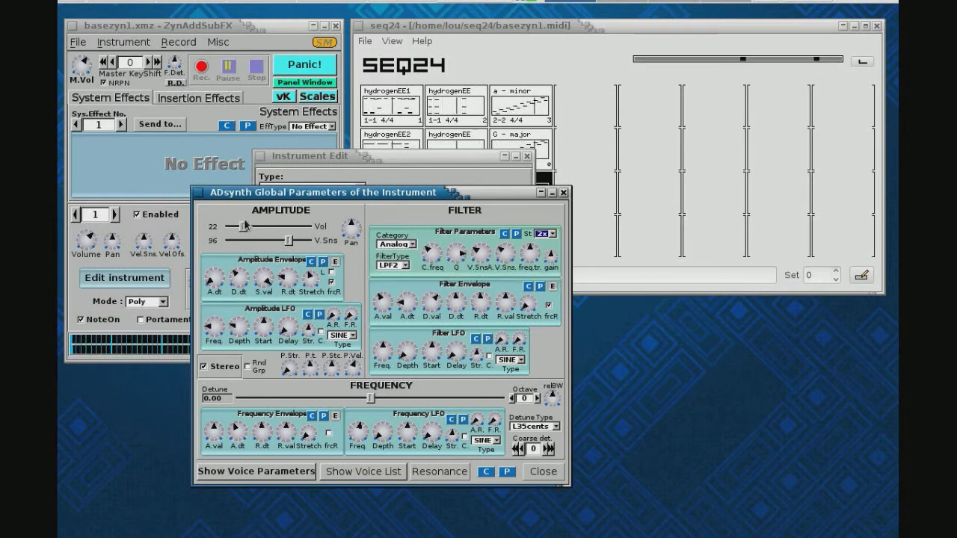
{"action": "left_click_drag", "start_coordinate": [243, 228], "coordinate": [286, 228]}
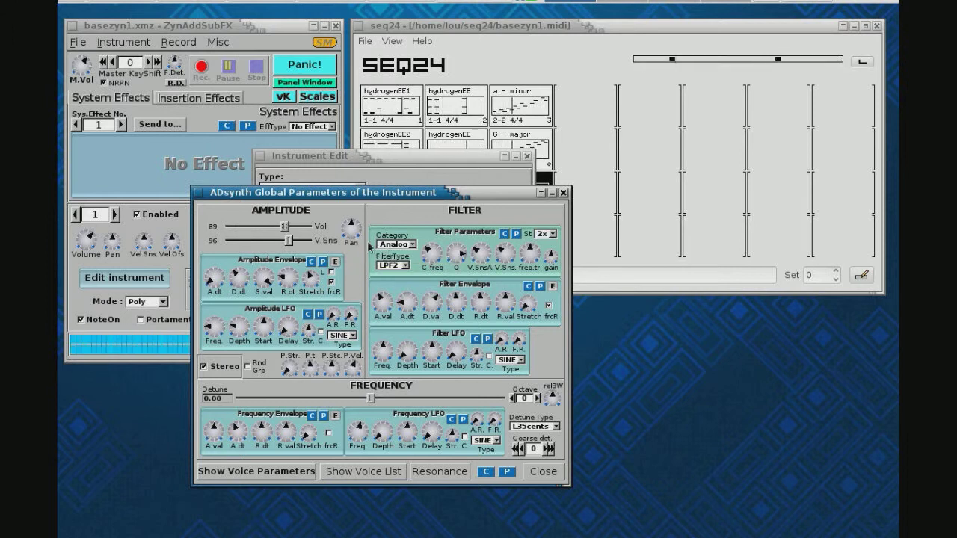
{"action": "scroll", "coordinate": [297, 226], "scroll_direction": "down", "scroll_amount": 3}
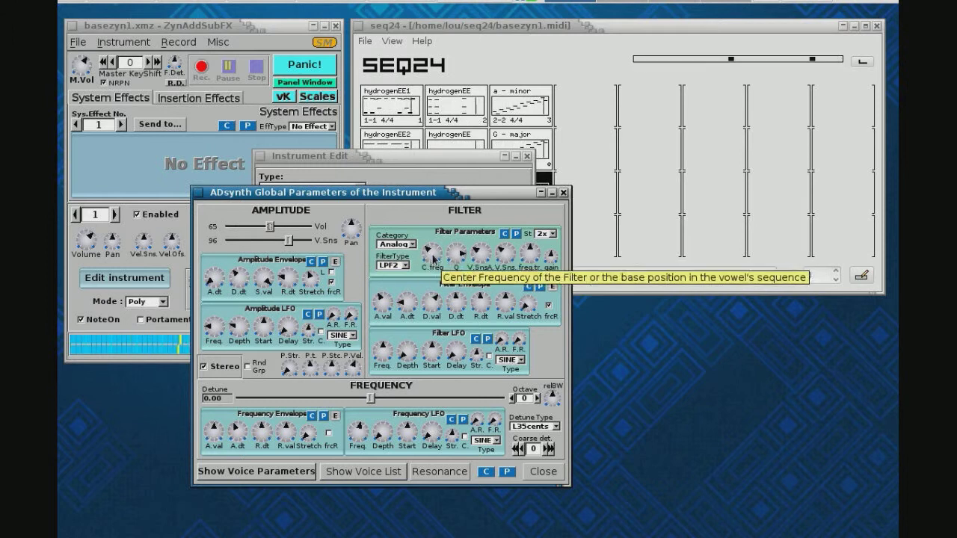
{"action": "left_click_drag", "start_coordinate": [428, 243], "coordinate": [441, 284]}
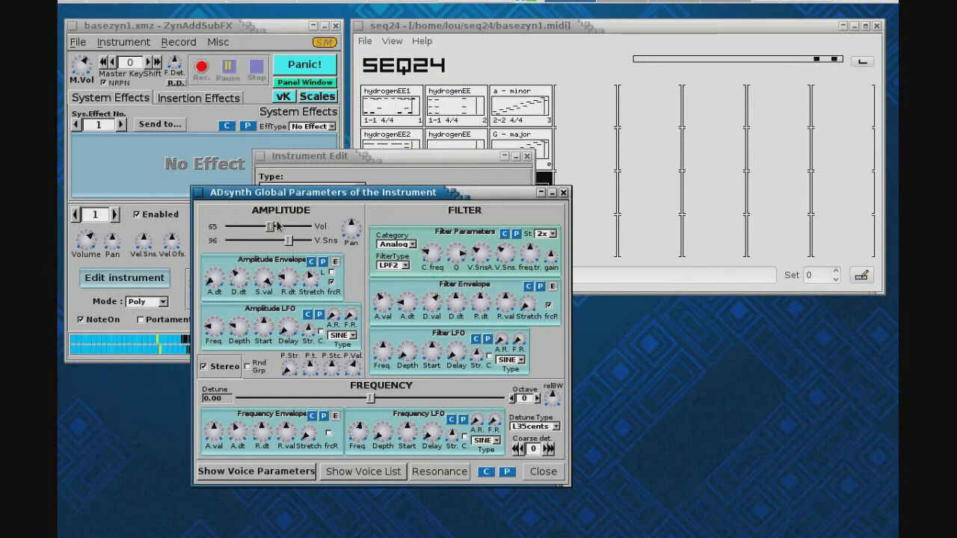
- Set the filter stages to 4x with cutoff 36.43, then close both Wah Bass editing windows
{"action": "left_click", "coordinate": [554, 235]}
{"action": "left_click", "coordinate": [546, 223]}
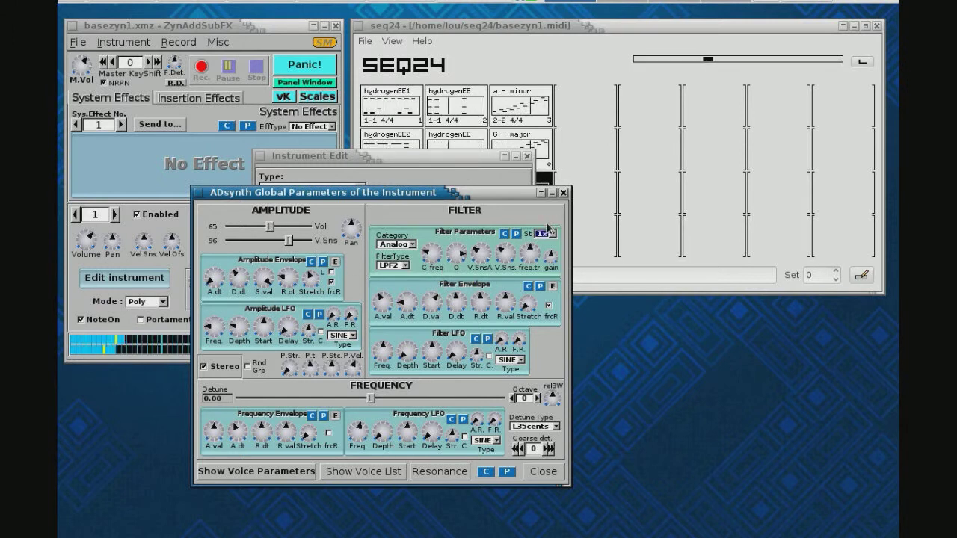
{"action": "left_click", "coordinate": [553, 234]}
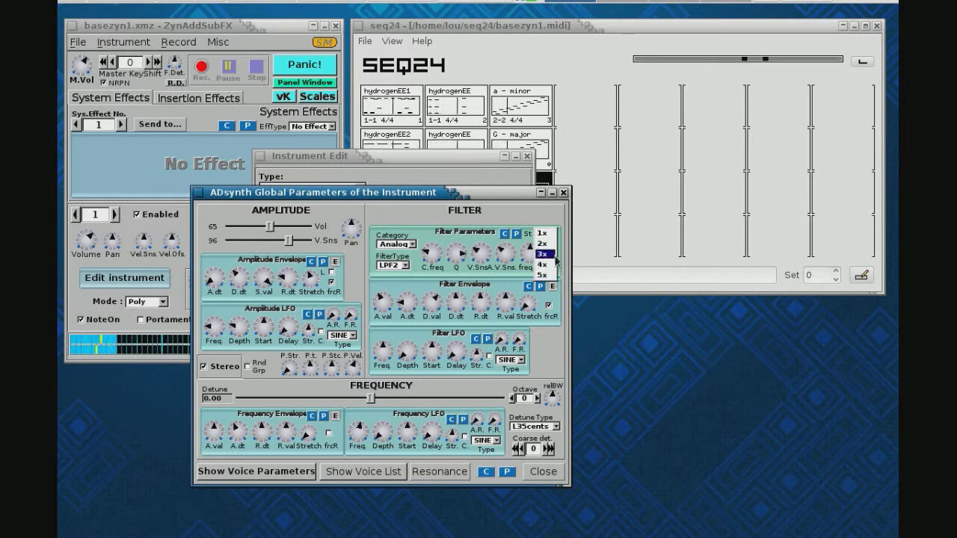
{"action": "left_click", "coordinate": [545, 265]}
{"action": "mouse_move", "coordinate": [428, 263]}
{"action": "left_mouse_down"}
{"action": "mouse_move", "coordinate": [431, 238]}
{"action": "mouse_move", "coordinate": [432, 251]}
{"action": "left_mouse_up"}
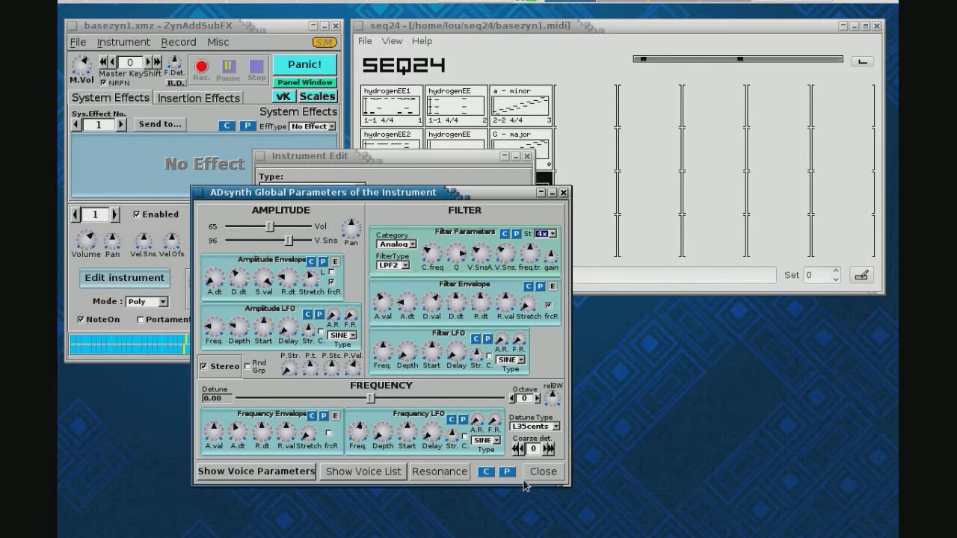
{"action": "left_click", "coordinate": [541, 472]}
{"action": "left_click", "coordinate": [408, 404]}
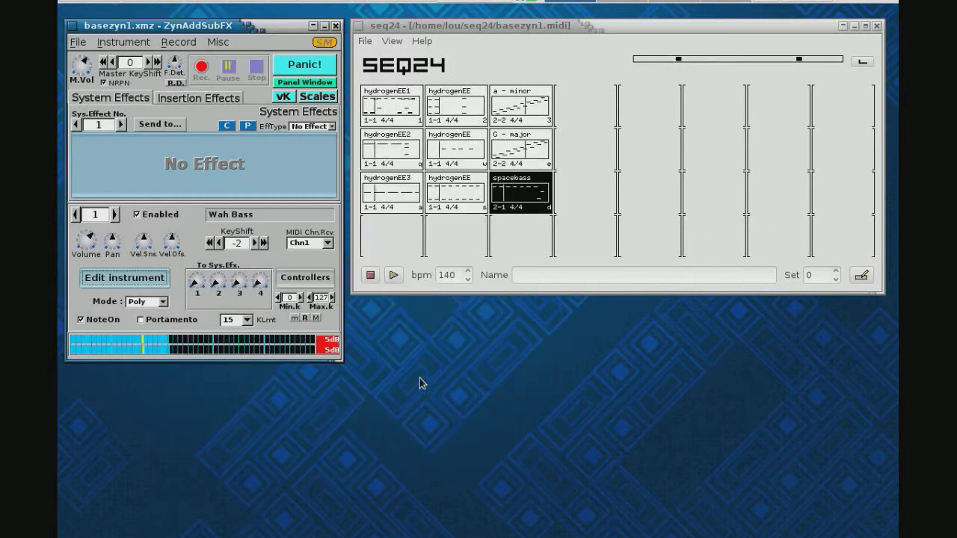
- Stop playback, mute spacebass, arm a - minor, restart playback, and select ZynAddSubFX part 2
{"action": "left_click", "coordinate": [369, 274]}
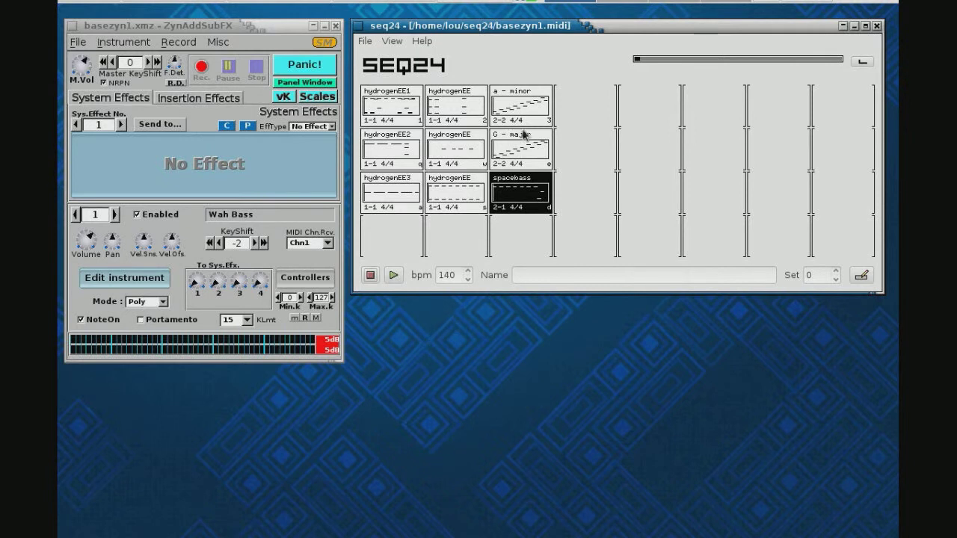
{"action": "left_click", "coordinate": [523, 207]}
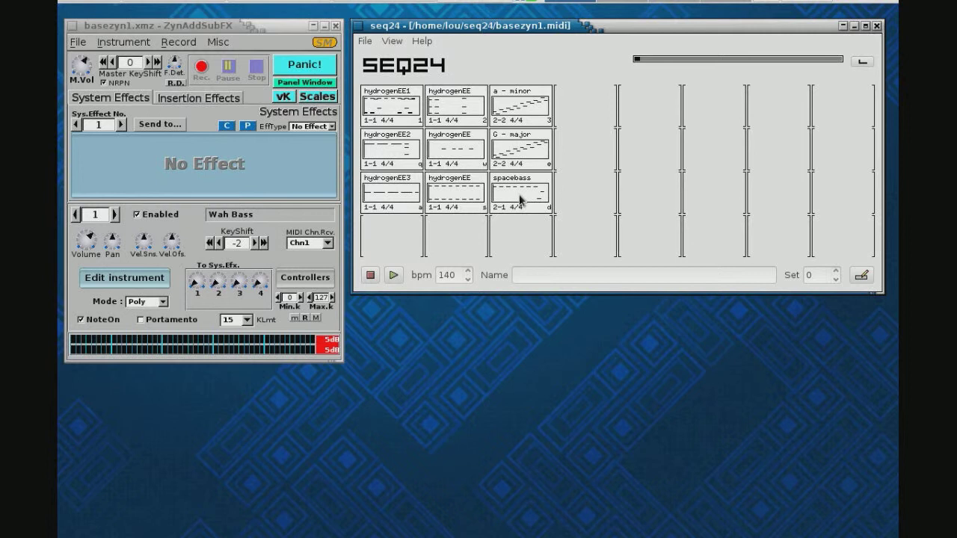
{"action": "left_click", "coordinate": [527, 104]}
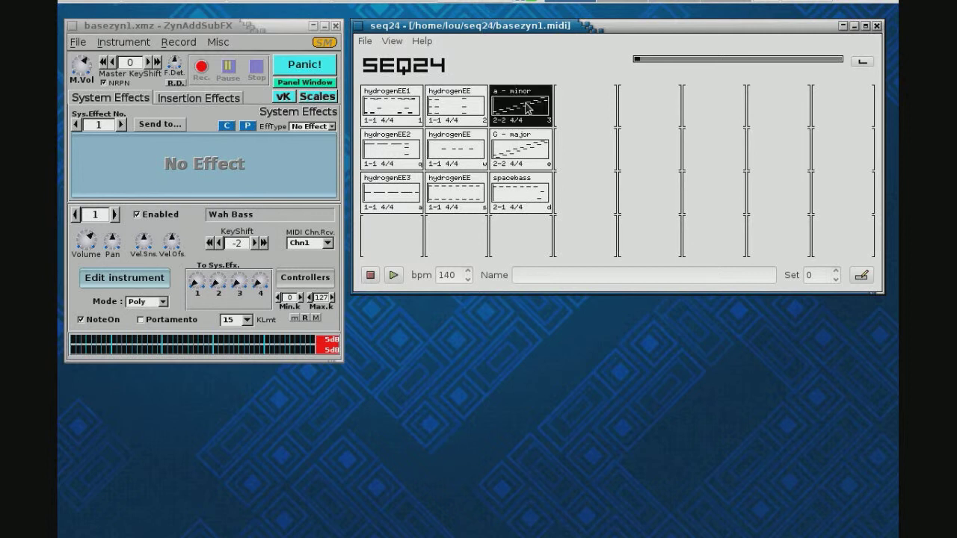
{"action": "left_click", "coordinate": [393, 276]}
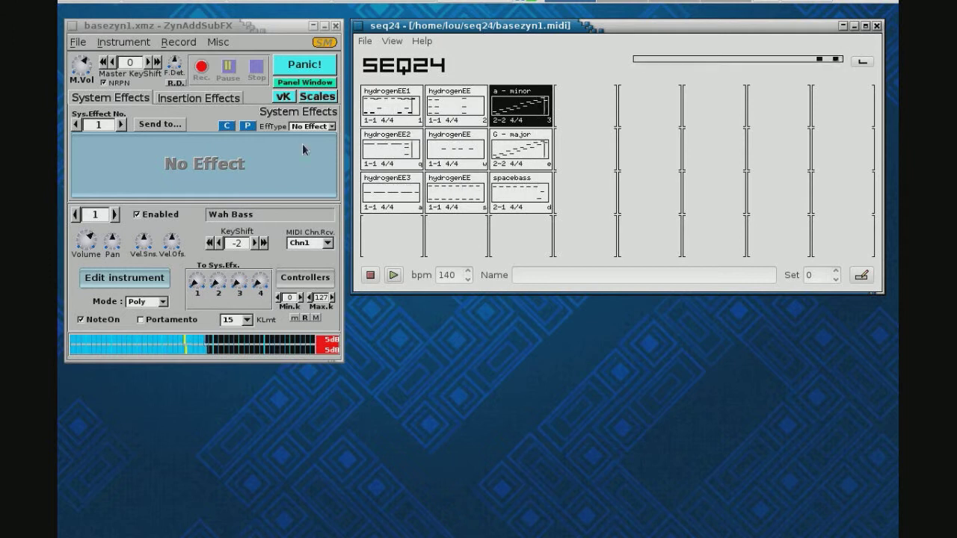
{"action": "left_click", "coordinate": [115, 215]}
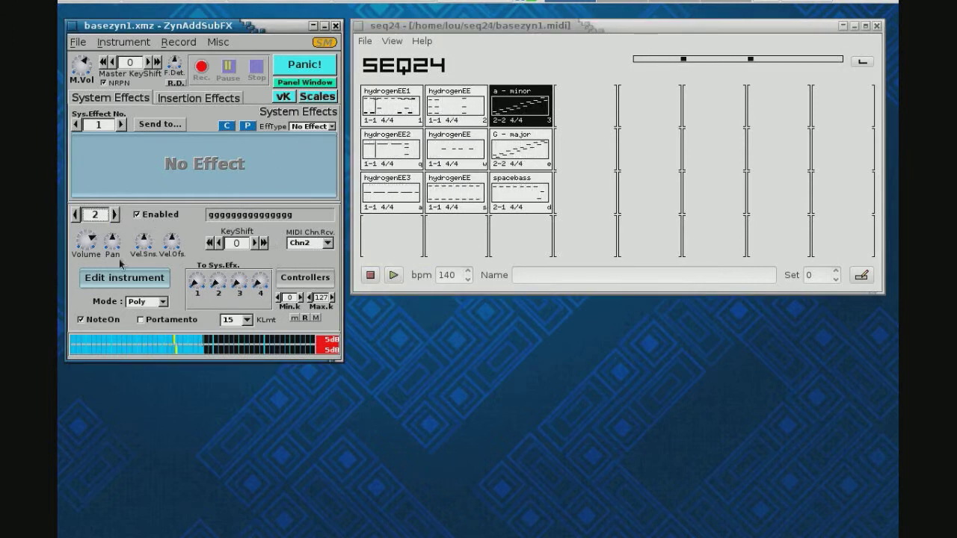
- Open part 2's ADsynth global parameters and try volumes of 37 and 63
{"action": "left_click", "coordinate": [153, 281]}
{"action": "left_click", "coordinate": [303, 375]}
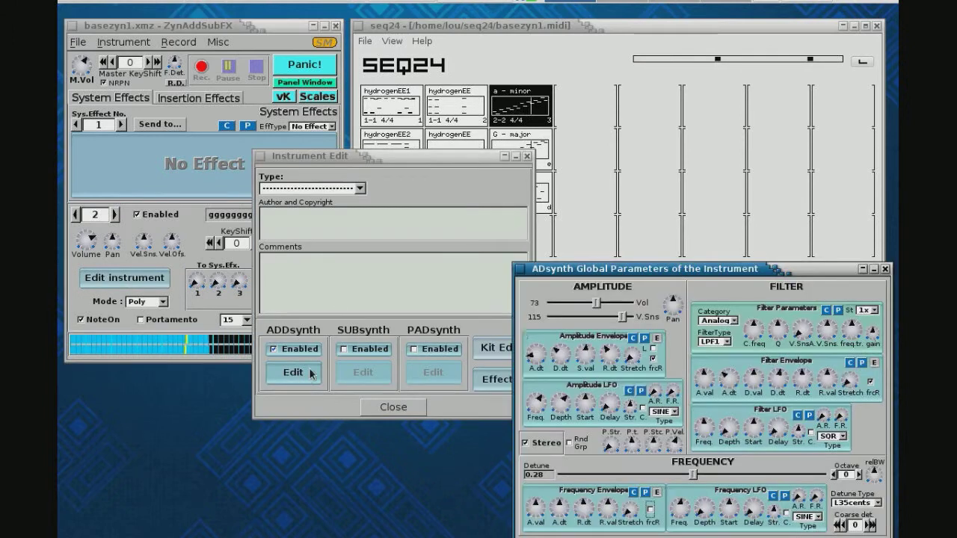
{"action": "left_click_drag", "start_coordinate": [640, 274], "coordinate": [341, 167]}
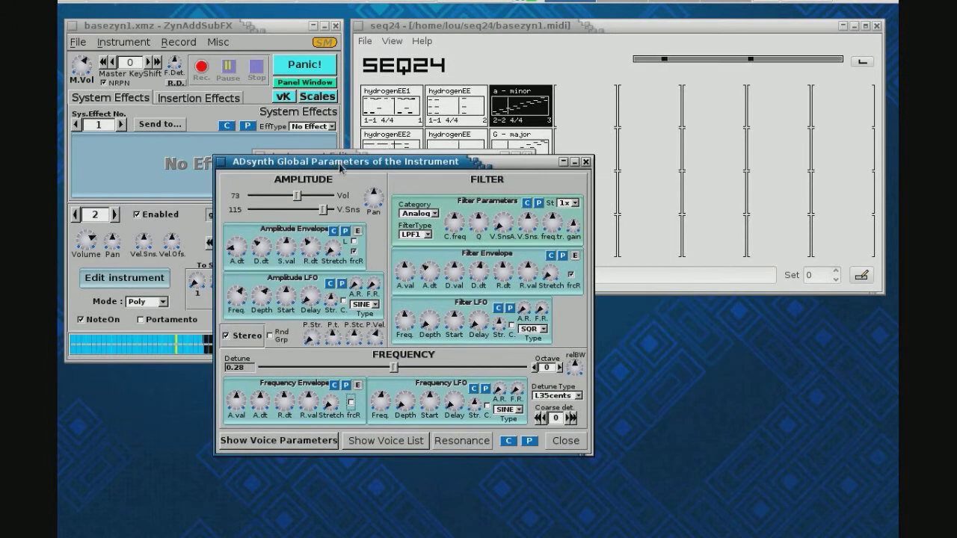
{"action": "left_click_drag", "start_coordinate": [297, 196], "coordinate": [276, 200]}
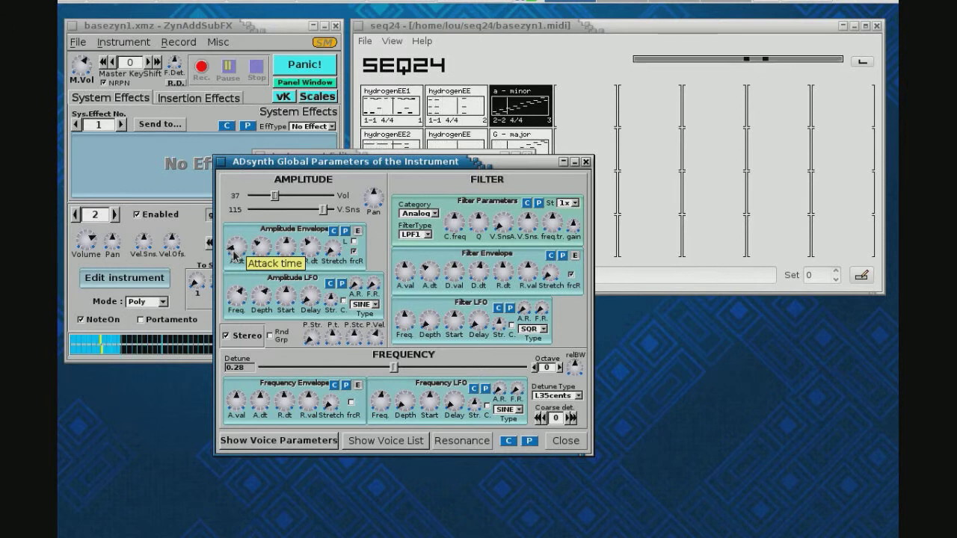
{"action": "left_click_drag", "start_coordinate": [275, 198], "coordinate": [292, 198]}
- Rework the amplitude envelope attack time and retune the ADsynth volume
{"action": "left_click_drag", "start_coordinate": [232, 254], "coordinate": [238, 200]}
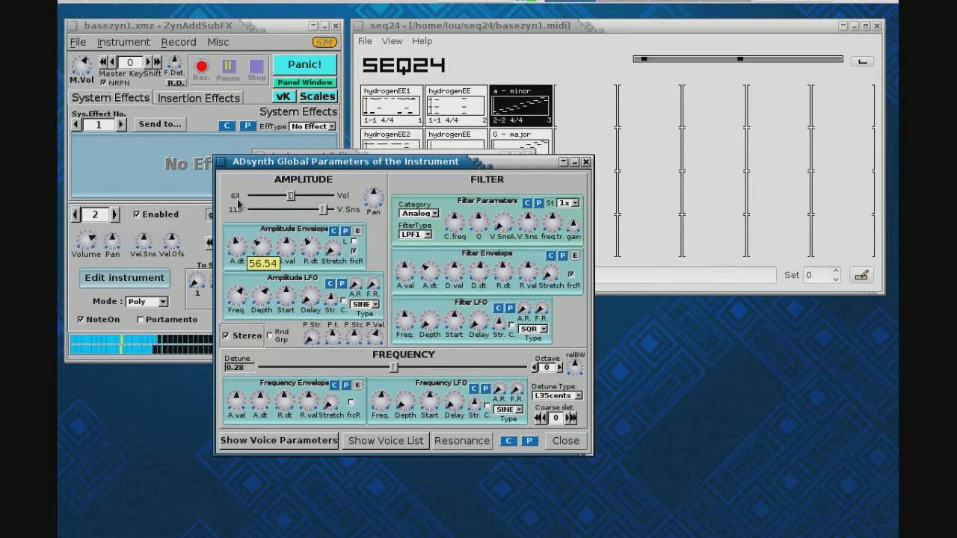
{"action": "left_click_drag", "start_coordinate": [236, 200], "coordinate": [246, 267]}
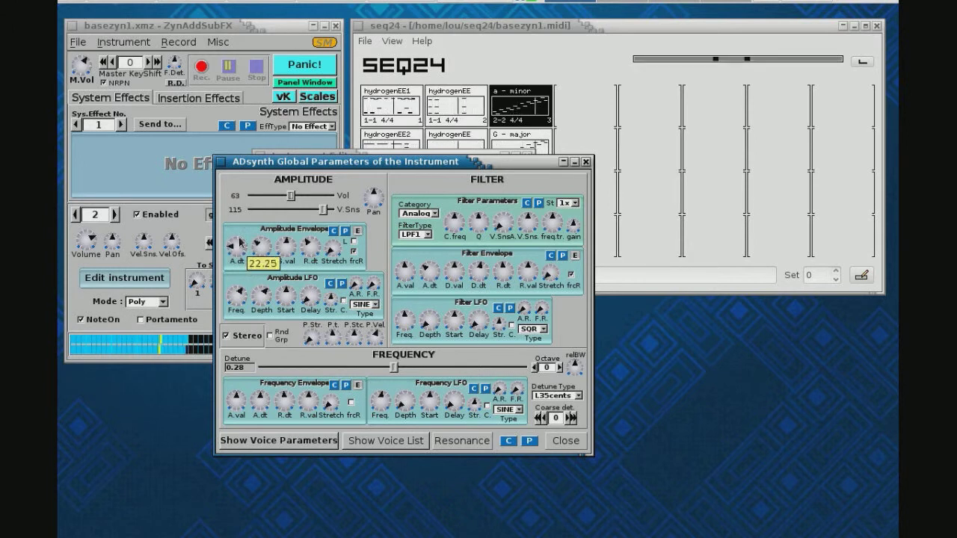
{"action": "left_click_drag", "start_coordinate": [291, 196], "coordinate": [266, 202]}
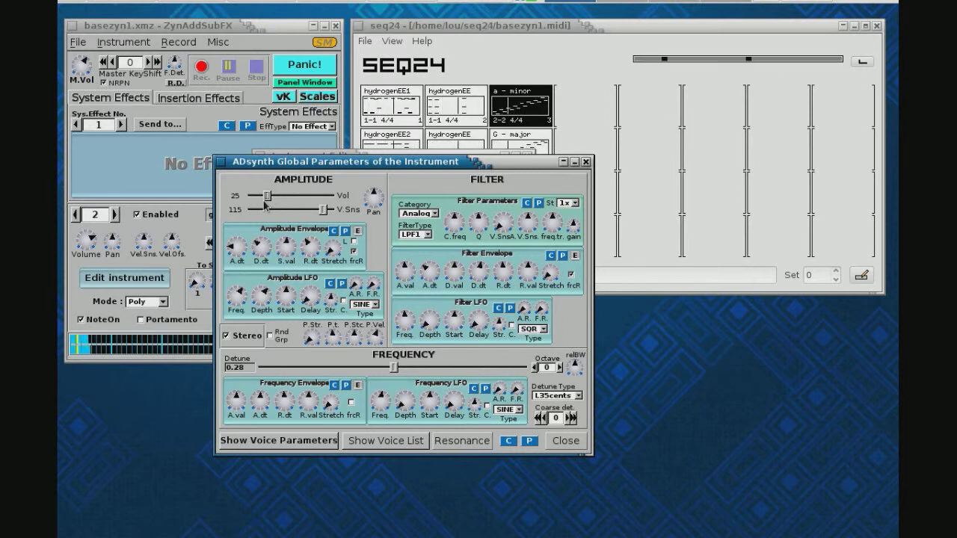
{"action": "left_click", "coordinate": [231, 244]}
{"action": "left_click_drag", "start_coordinate": [231, 244], "coordinate": [305, 195]}
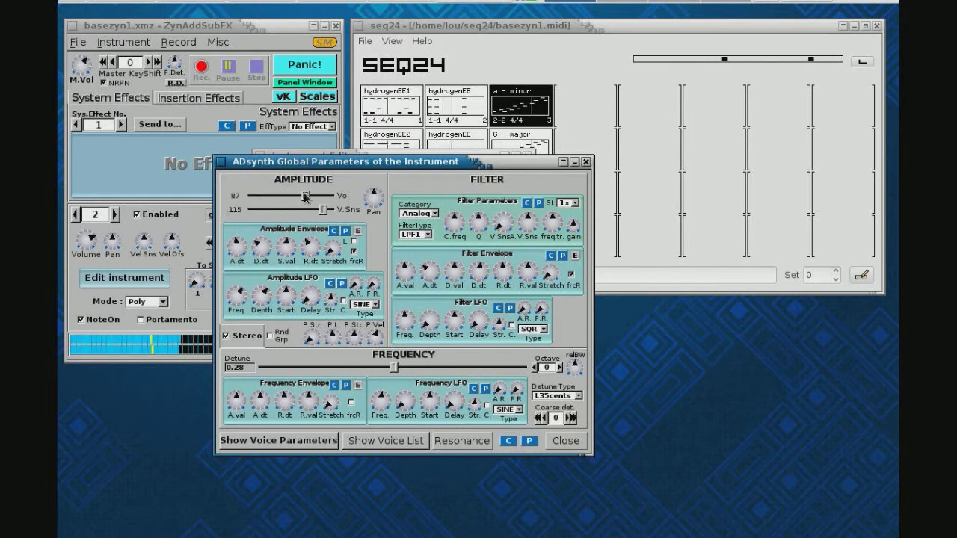
- Enable a random resonance curve with 1 dB maximum and centre frequency 0.95, then close Resonance
{"action": "left_click", "coordinate": [463, 440]}
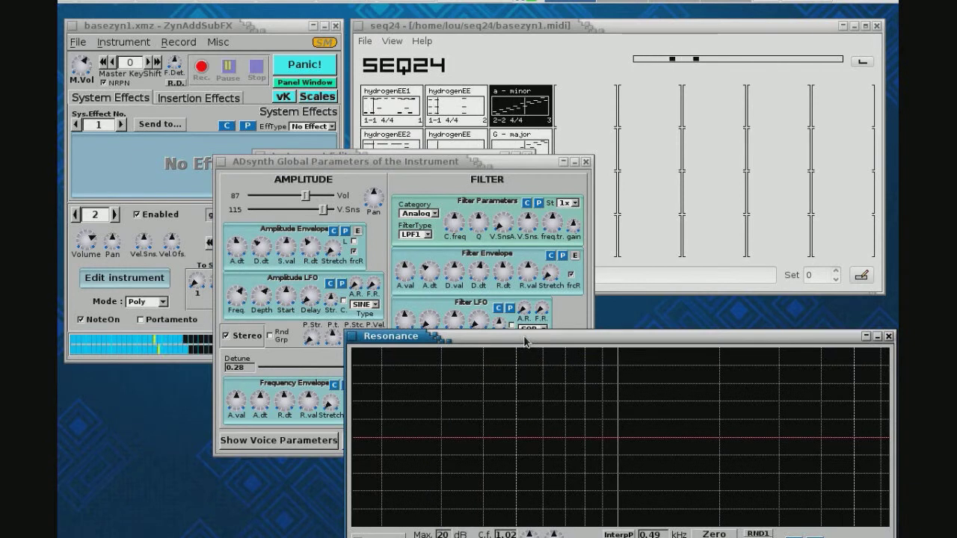
{"action": "left_click_drag", "start_coordinate": [524, 343], "coordinate": [333, 234]}
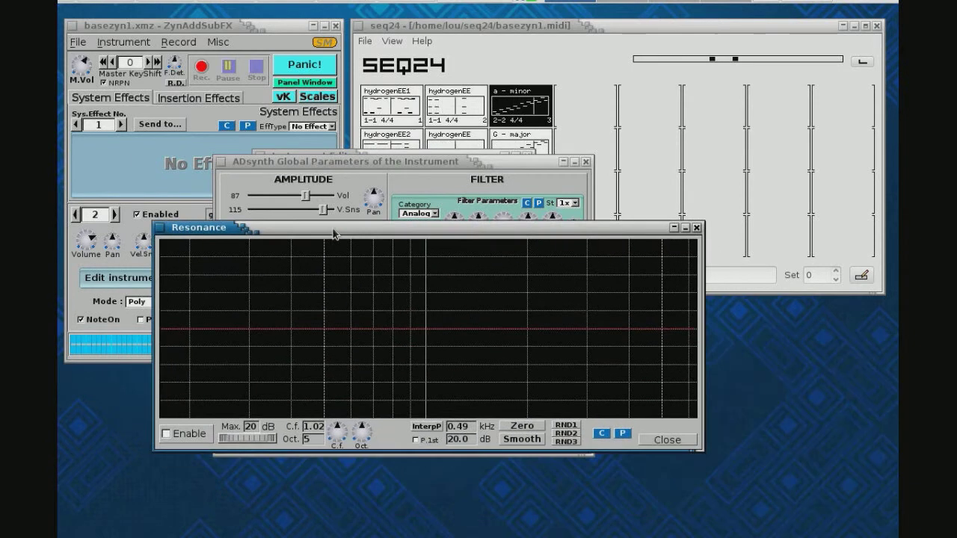
{"action": "left_click", "coordinate": [565, 425]}
{"action": "left_click", "coordinate": [166, 434]}
{"action": "left_click_drag", "start_coordinate": [265, 440], "coordinate": [221, 442]}
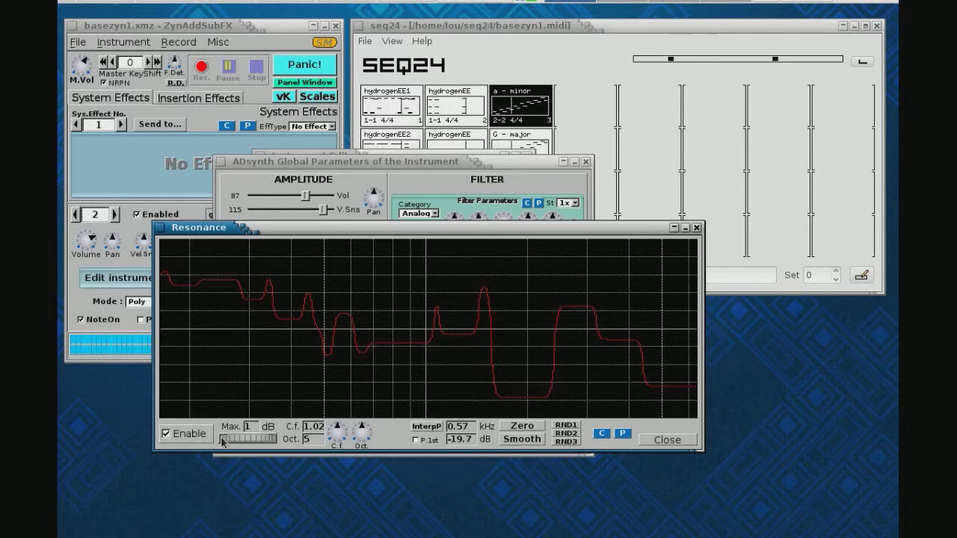
{"action": "left_click", "coordinate": [562, 437]}
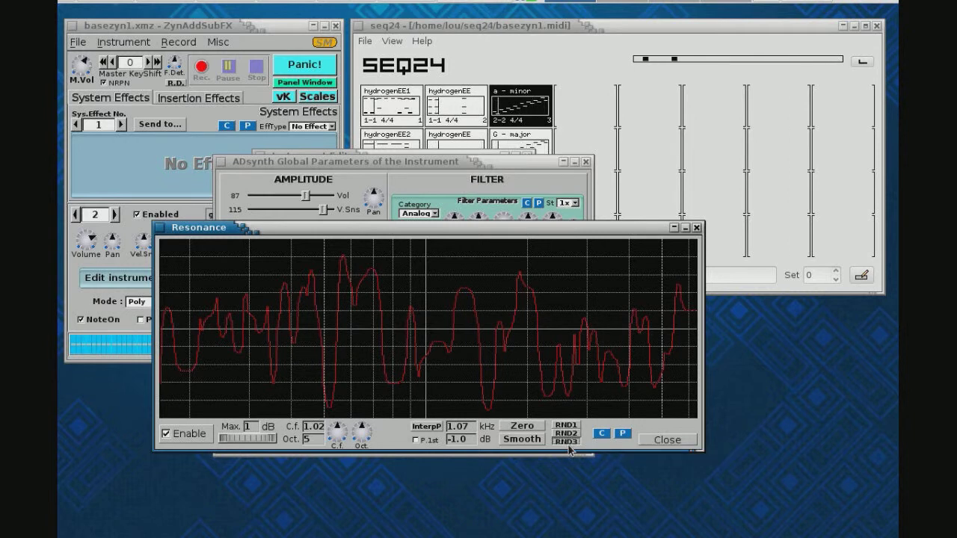
{"action": "left_click", "coordinate": [567, 443]}
{"action": "left_click_drag", "start_coordinate": [340, 444], "coordinate": [412, 524]}
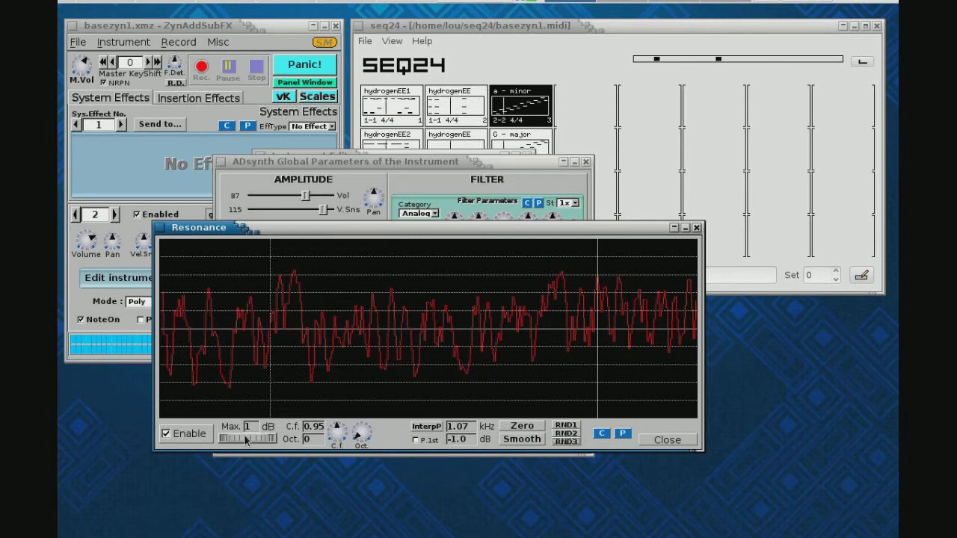
{"action": "left_click", "coordinate": [665, 440]}
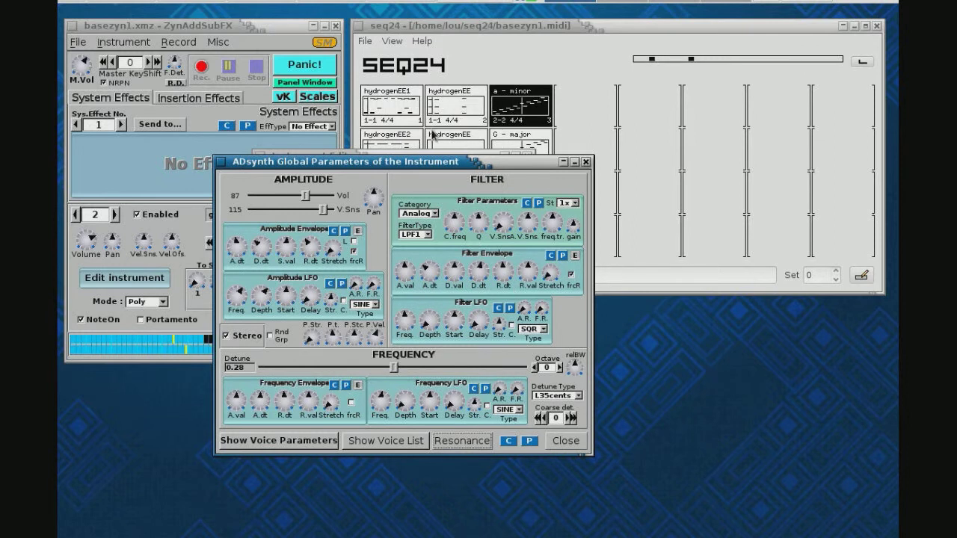
- Close the instrument editor and stop seq24 playback, keeping the ADsynth parameters in view
{"action": "left_click_drag", "start_coordinate": [475, 160], "coordinate": [494, 322]}
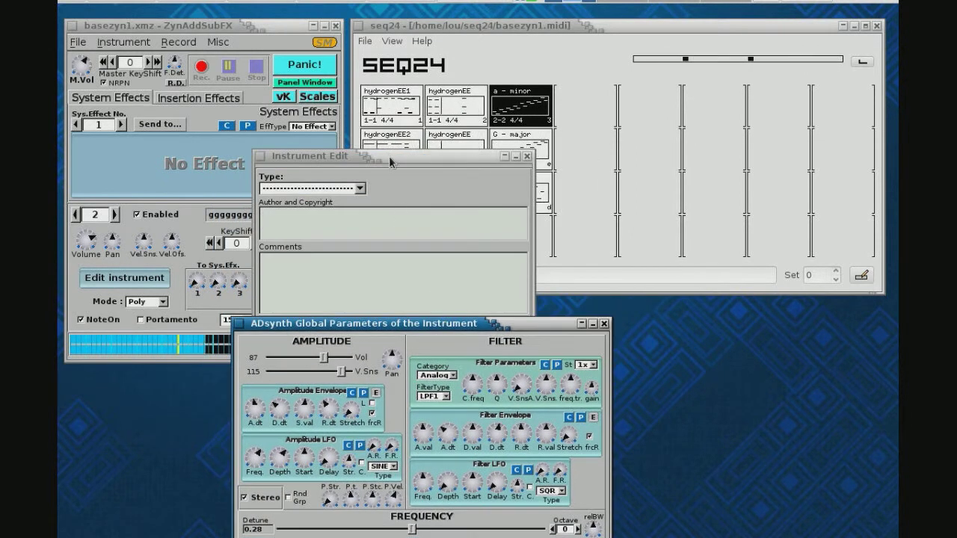
{"action": "left_click", "coordinate": [390, 162]}
{"action": "left_click", "coordinate": [393, 406]}
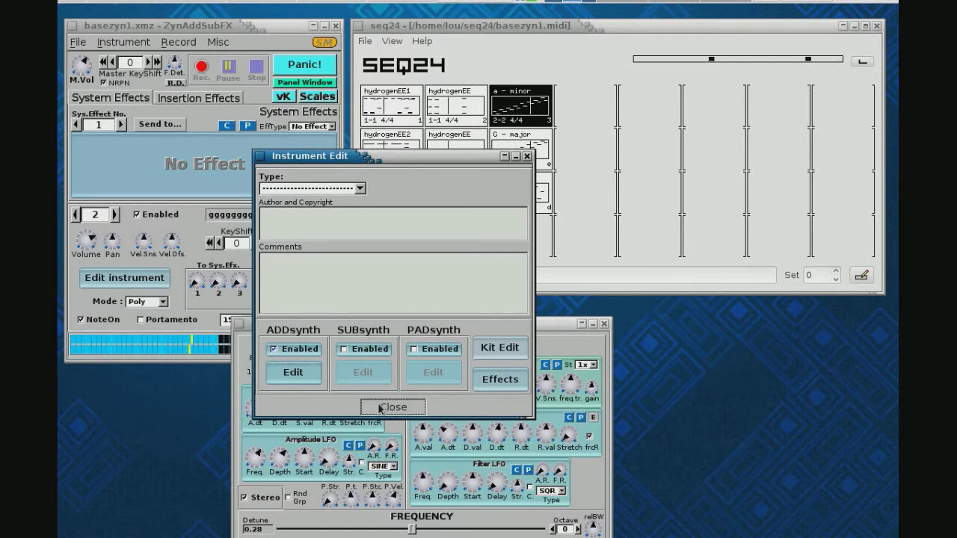
{"action": "left_click", "coordinate": [371, 275]}
{"action": "left_click_drag", "start_coordinate": [372, 322], "coordinate": [332, 93]}
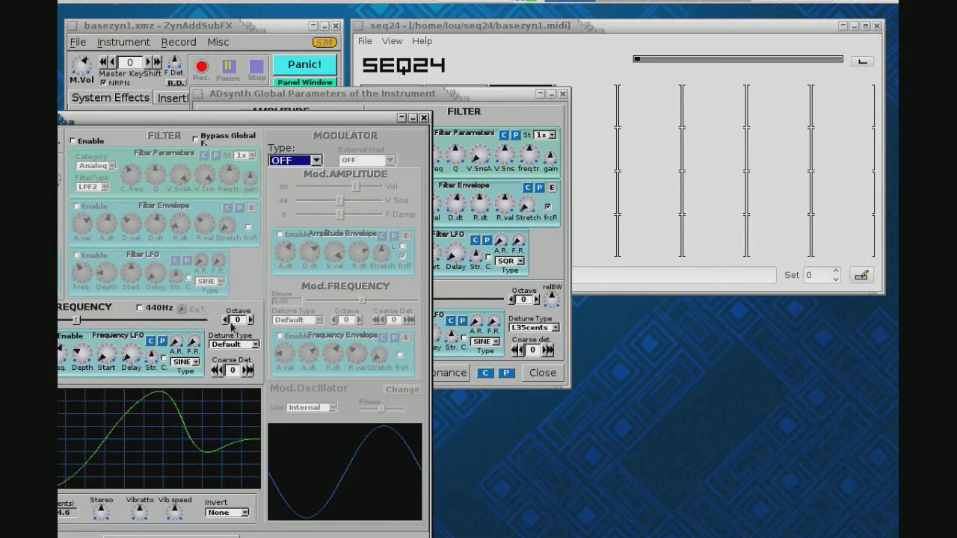
- Review and close voice 1's parameters, then show and hide the ADsynth voices list
{"action": "left_click_drag", "start_coordinate": [124, 119], "coordinate": [356, 103]}
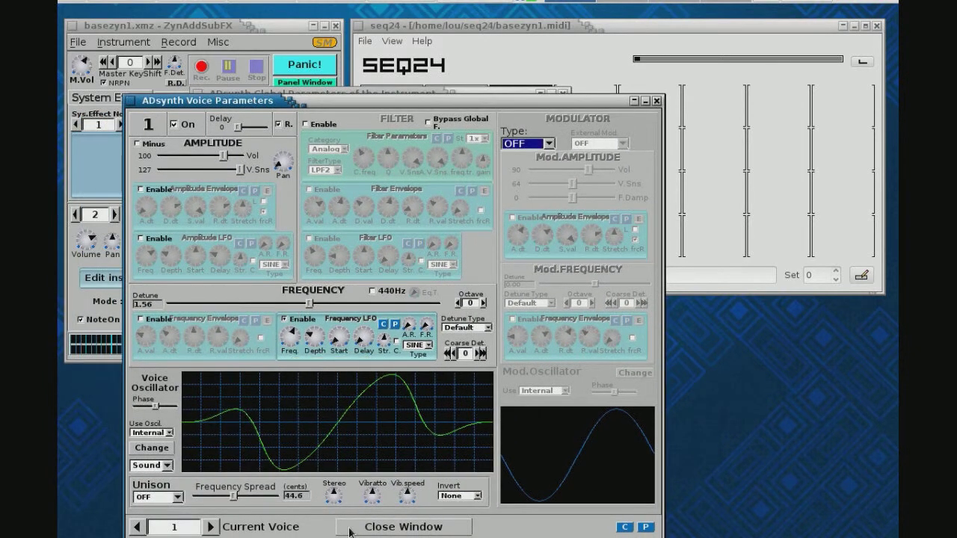
{"action": "left_click", "coordinate": [407, 529]}
{"action": "left_click", "coordinate": [363, 373]}
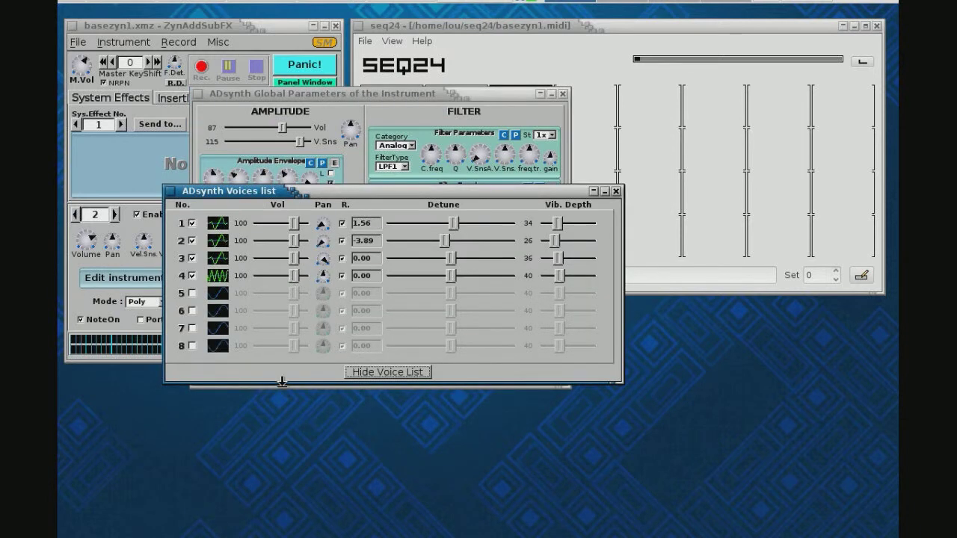
{"action": "left_click", "coordinate": [401, 373]}
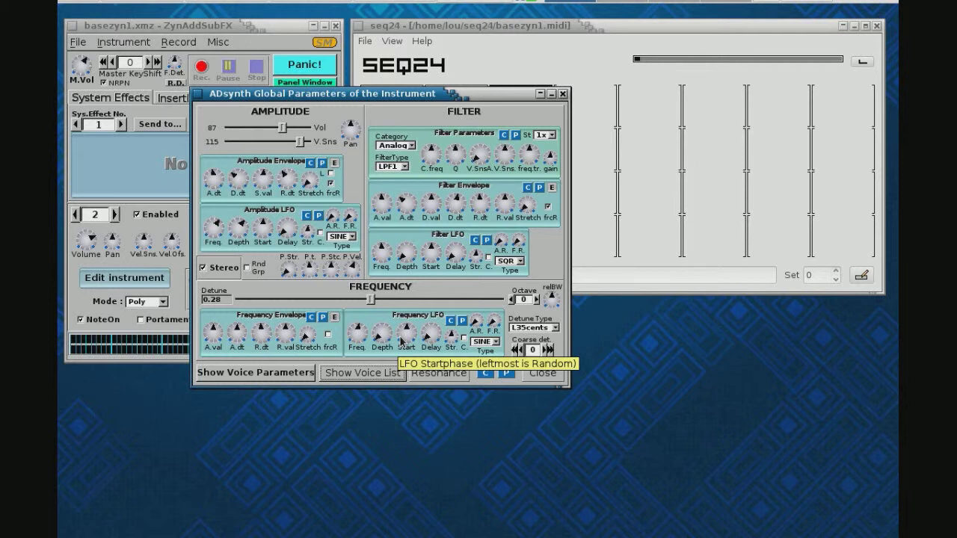
- Set frequency envelope attack to 117.34, deepen the frequency LFO, set its speed to 0.81, and close
{"action": "left_click_drag", "start_coordinate": [342, 97], "coordinate": [300, 133]}
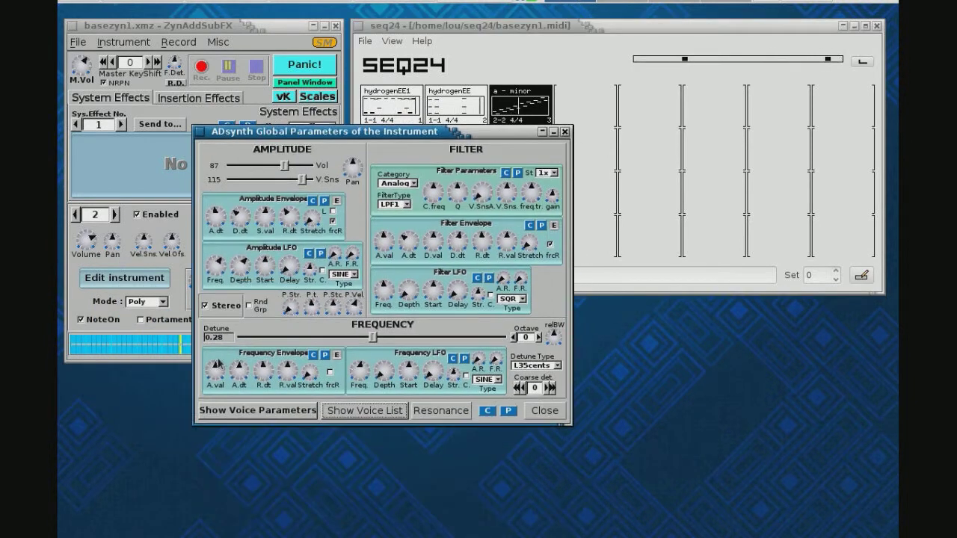
{"action": "left_click_drag", "start_coordinate": [238, 369], "coordinate": [234, 315]}
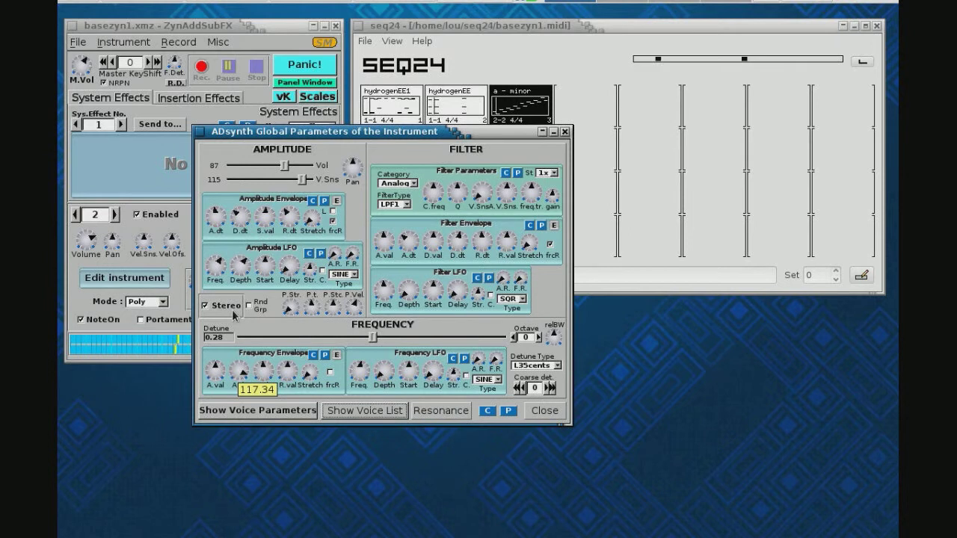
{"action": "left_click_drag", "start_coordinate": [384, 372], "coordinate": [384, 267]}
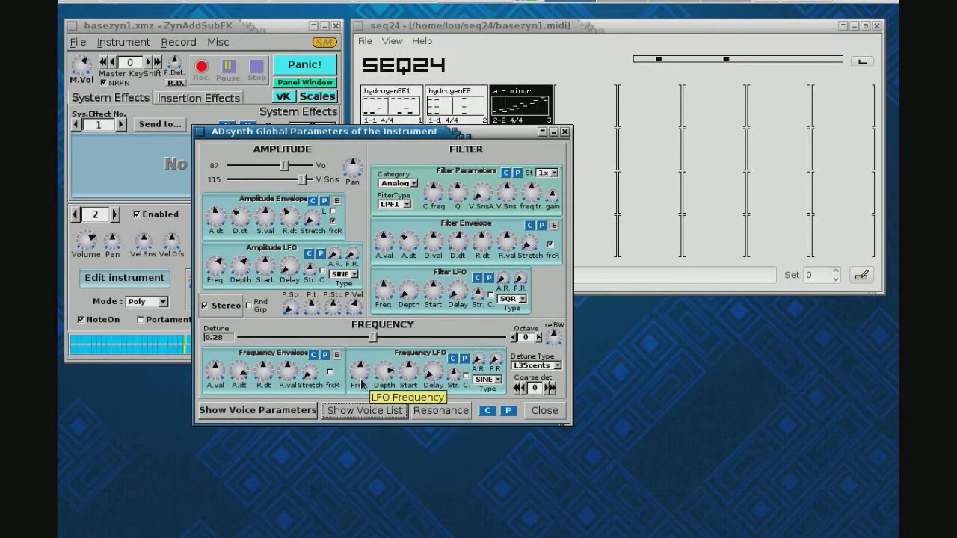
{"action": "left_click_drag", "start_coordinate": [361, 384], "coordinate": [354, 305]}
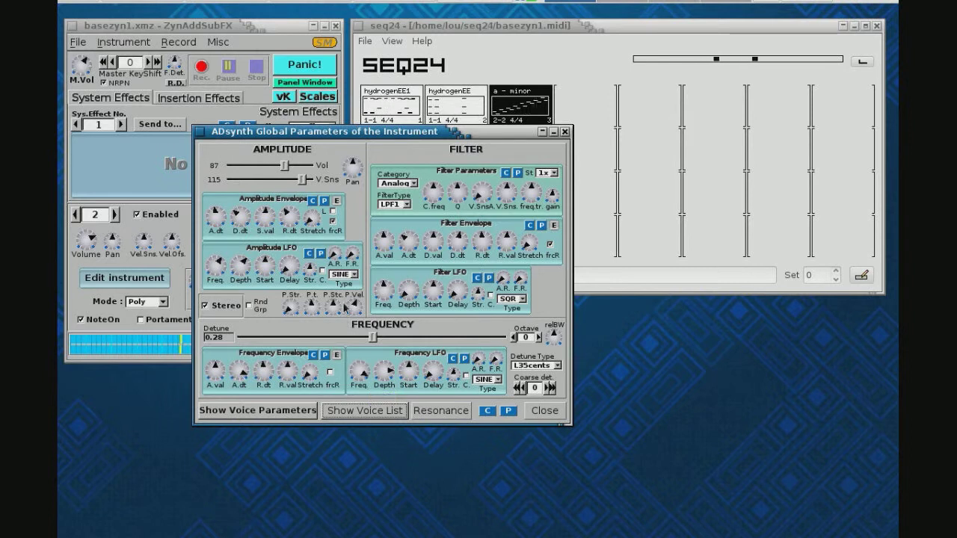
{"action": "left_click_drag", "start_coordinate": [360, 372], "coordinate": [365, 397]}
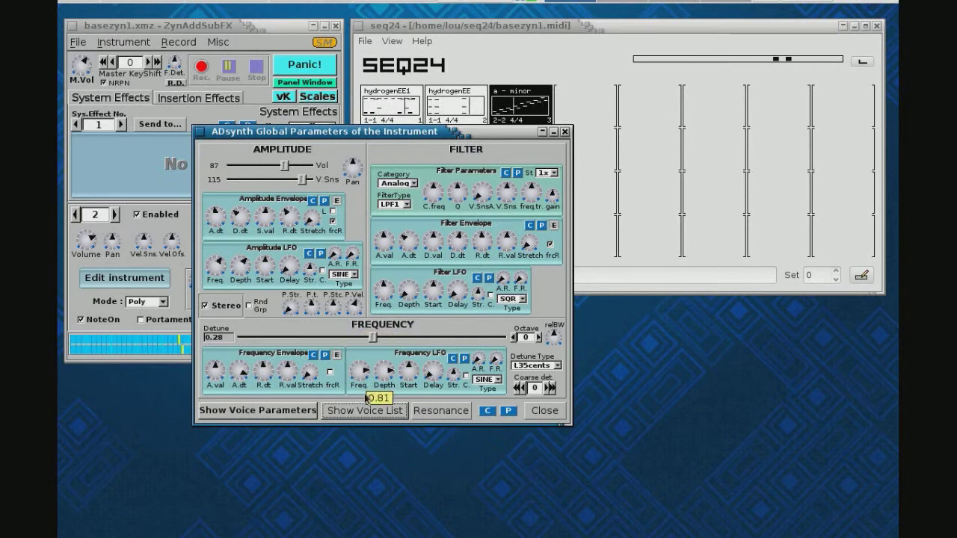
{"action": "left_click", "coordinate": [544, 410]}
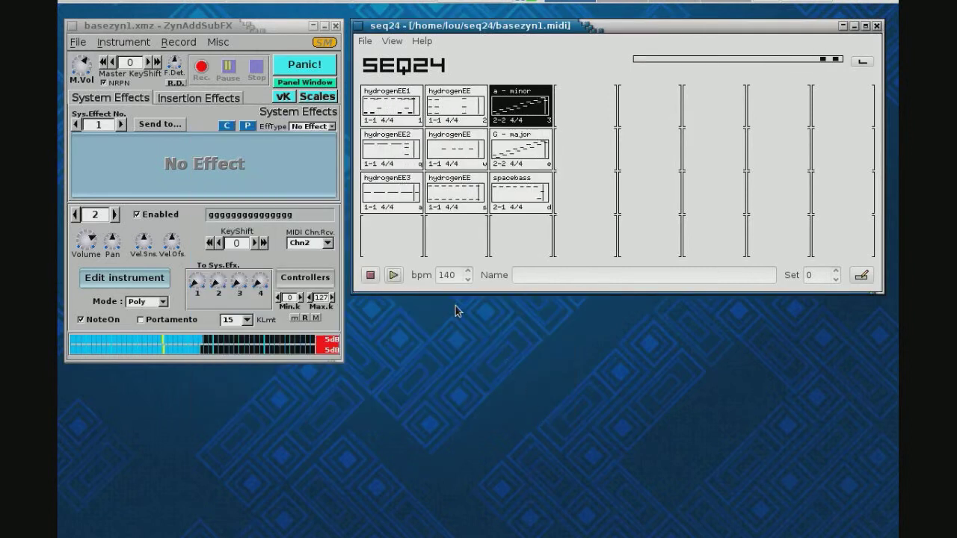
- Stop seq24 playback so ZynAddSubFX's level meters go silent
{"action": "left_click", "coordinate": [369, 275]}
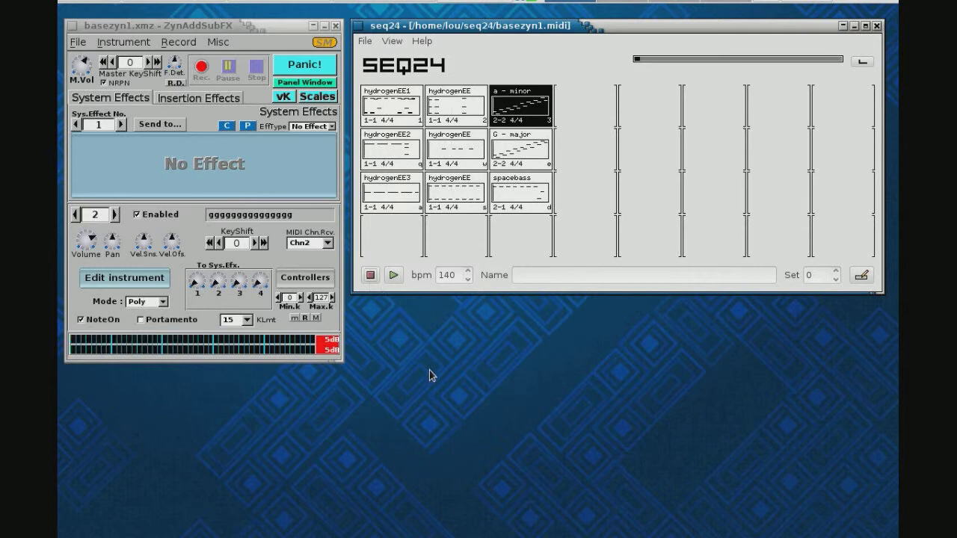